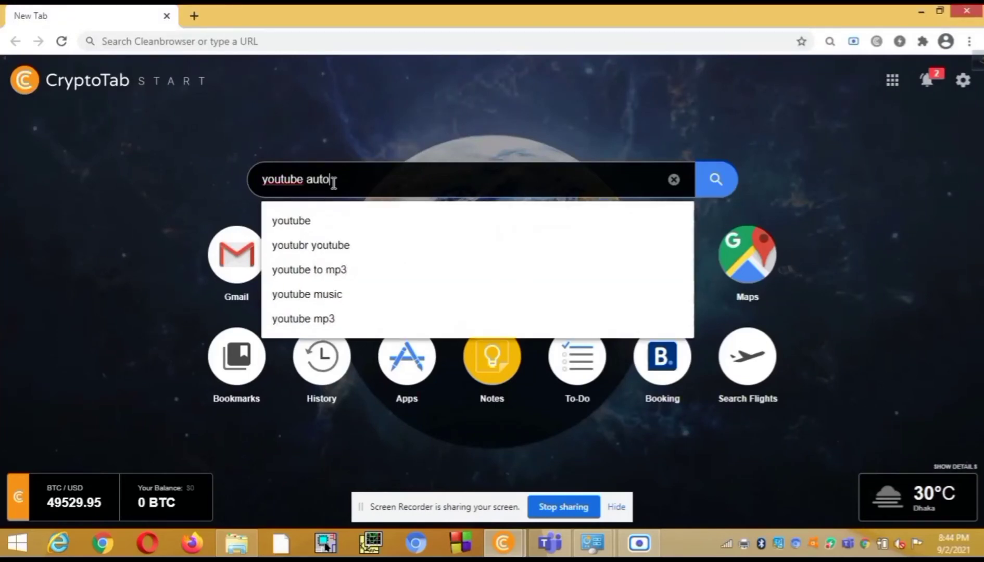
type("close a")
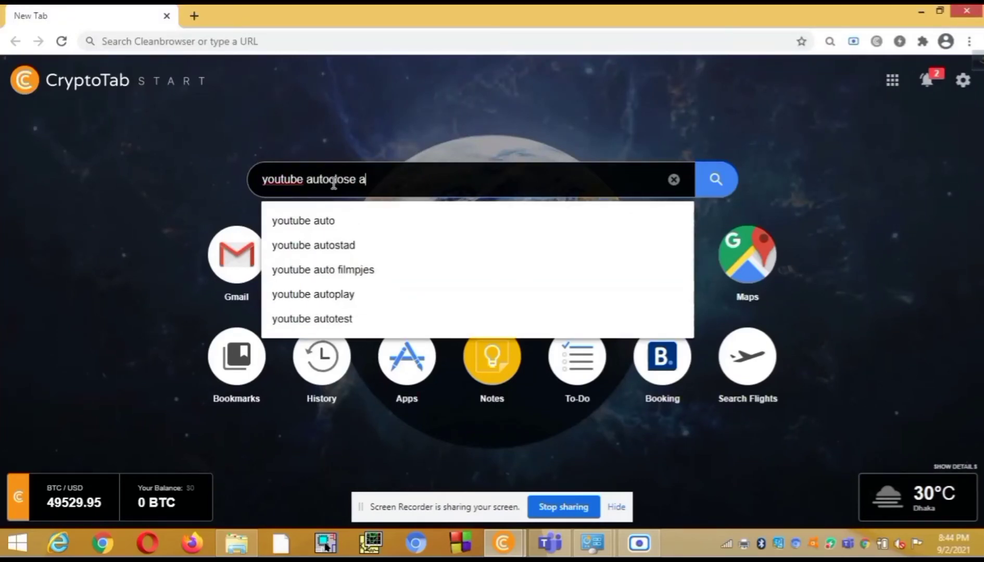
type("ds exten")
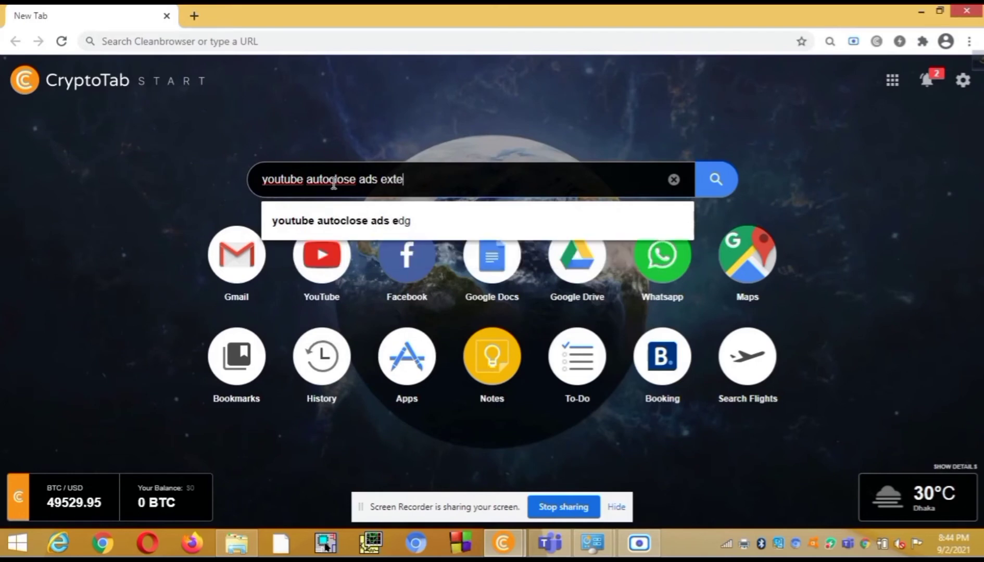
type("sion")
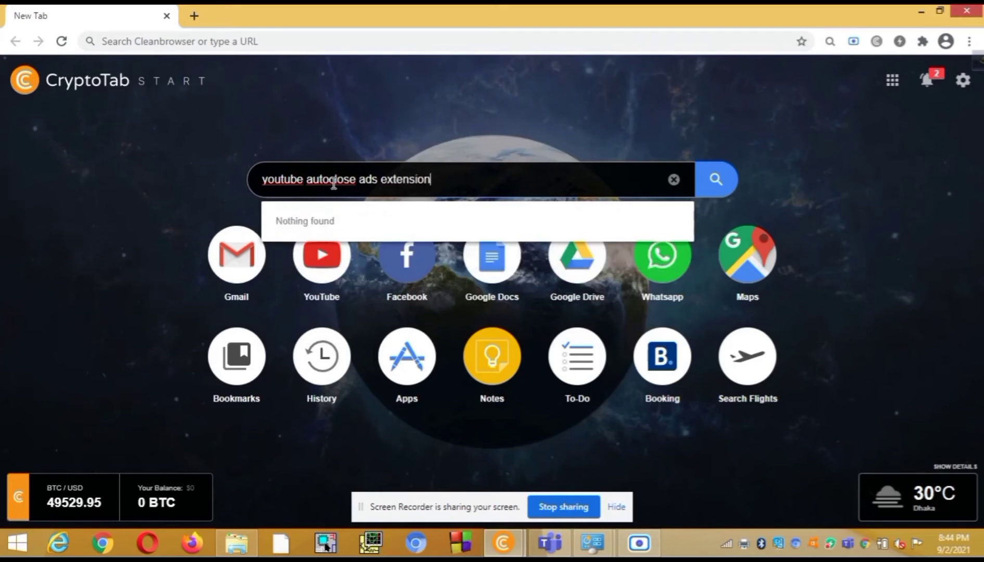
- Search the web for 'youtube autoclose ads extension' from the CryptoTab Start page
key("Return")
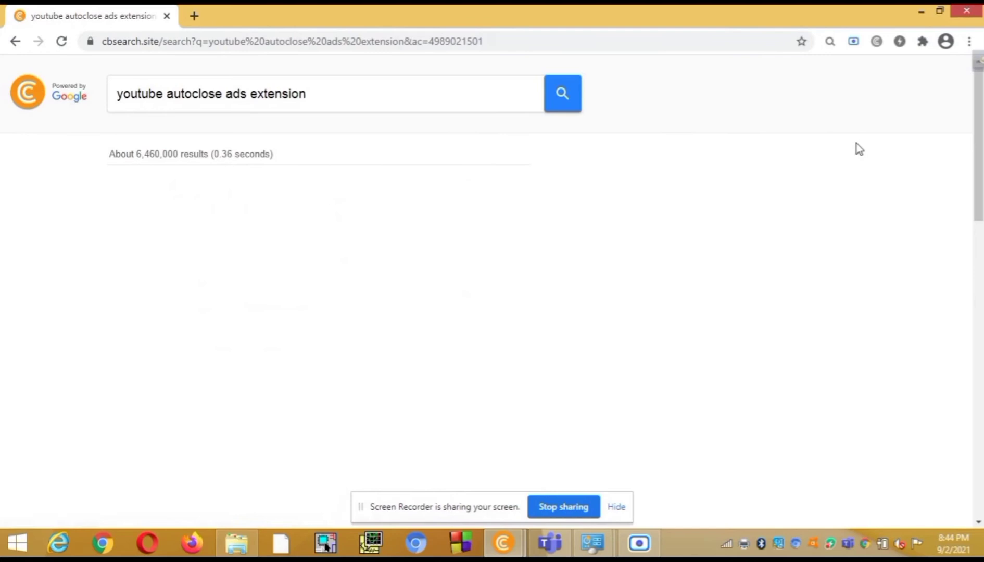
scroll(977, 62, "down", 5)
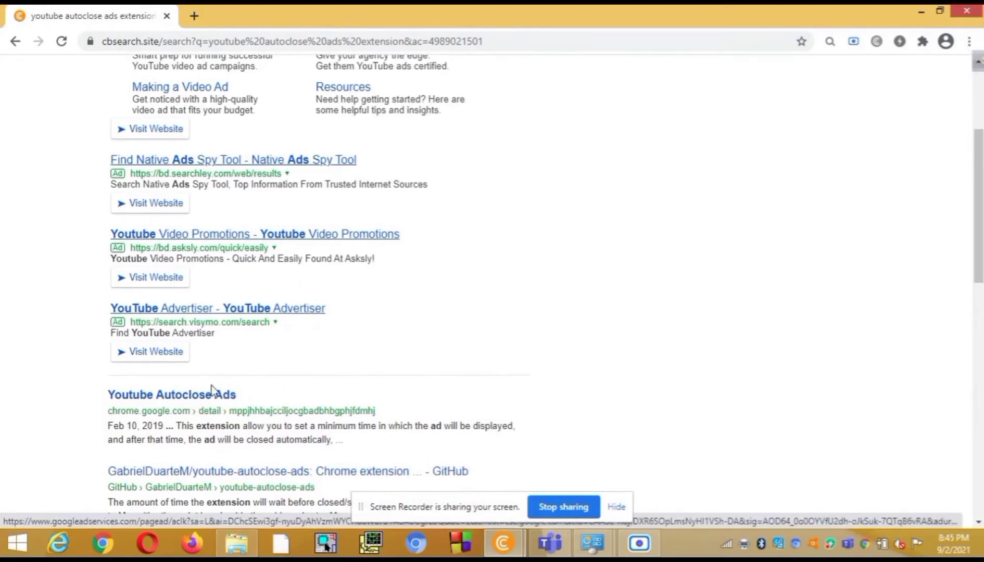
- Install Youtube Autoclose Ads from its Chrome Web Store listing and confirm adding it
left_click(214, 395)
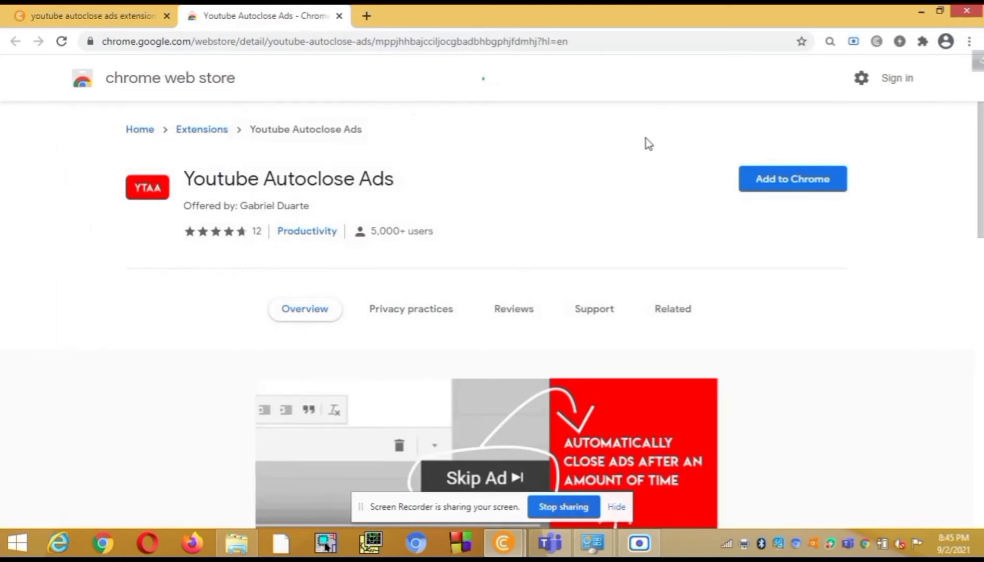
left_click(804, 191)
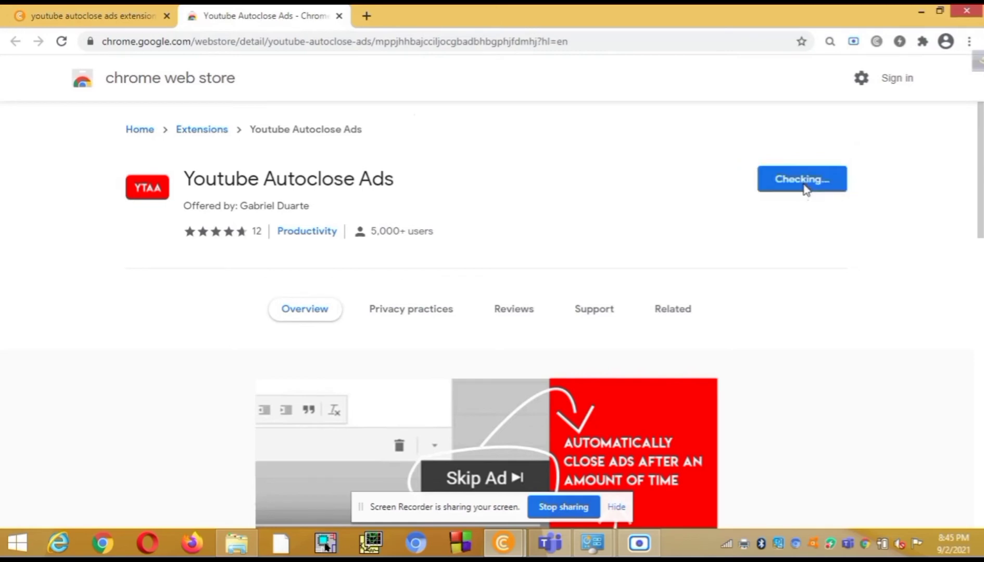
key("super+c")
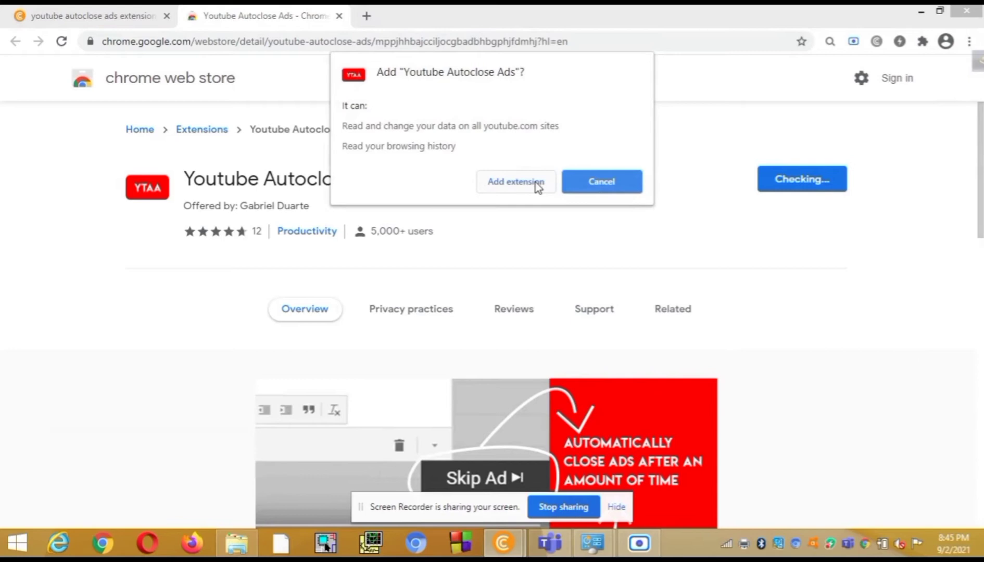
left_click(535, 182)
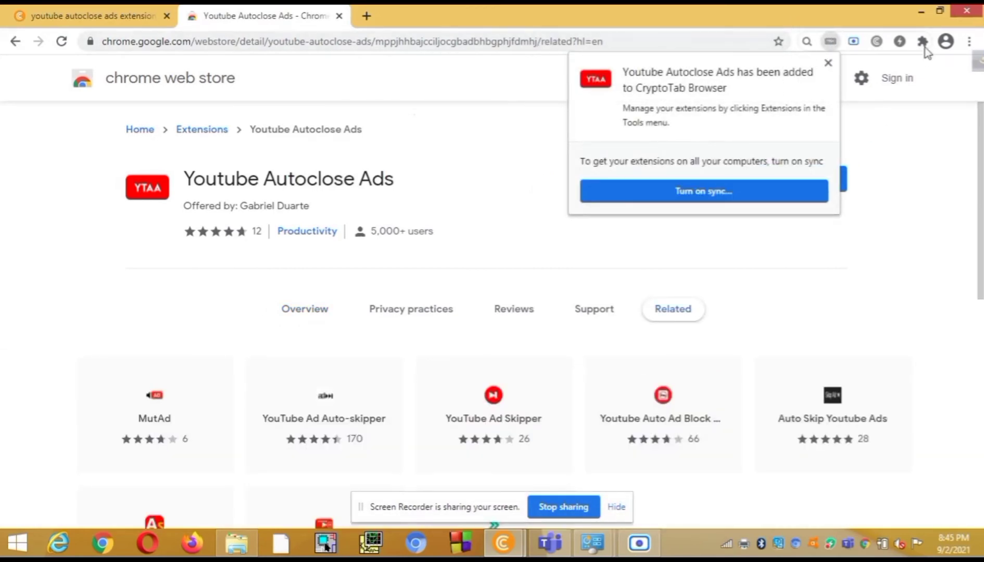
- Pin Youtube Autoclose Ads to the toolbar from the Extensions menu
left_click(829, 67)
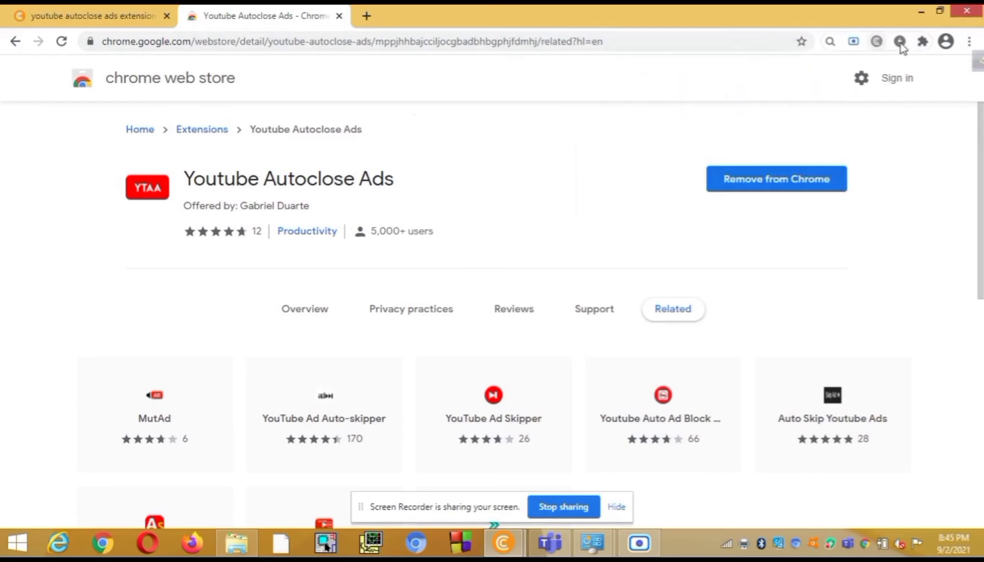
left_click(922, 42)
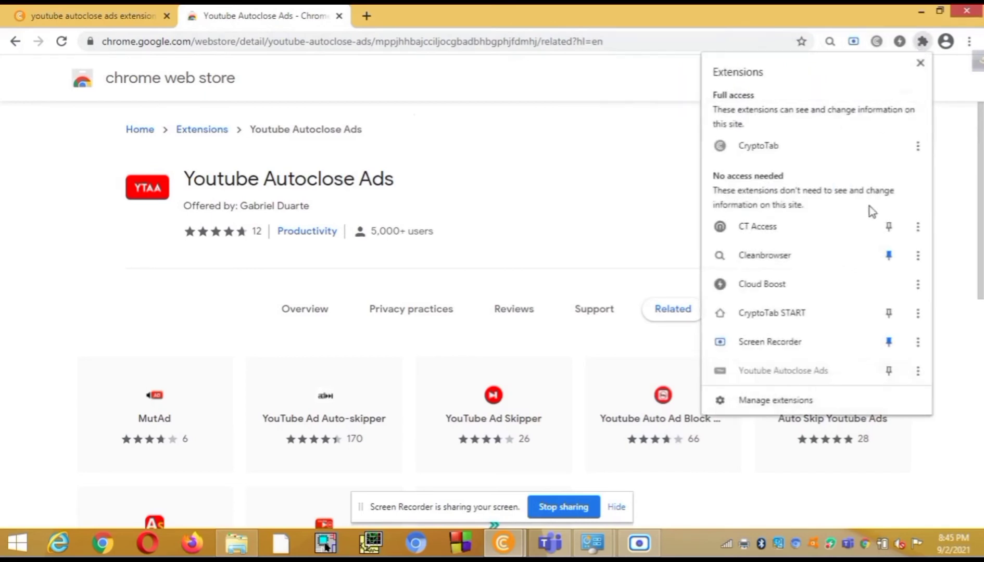
left_click(887, 375)
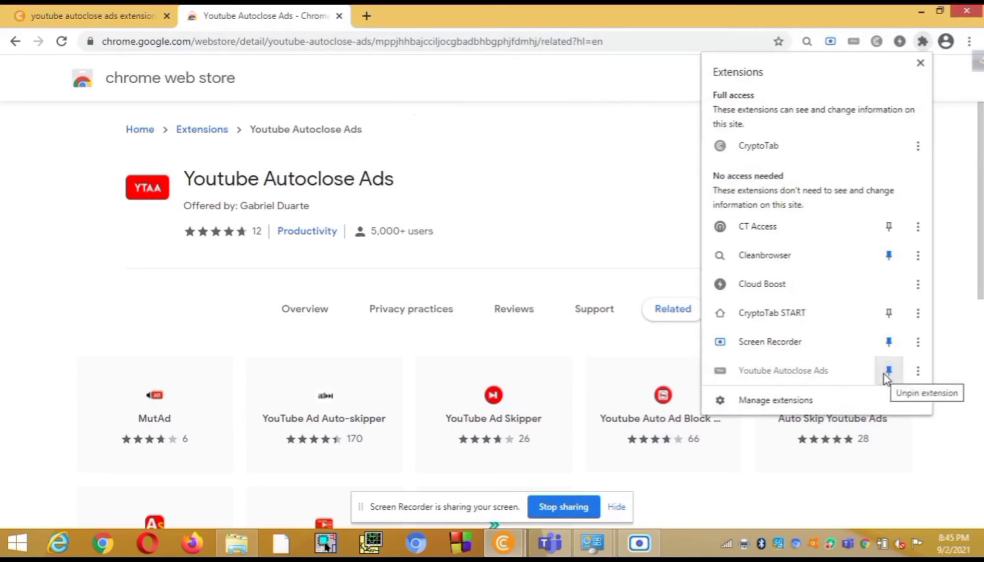
left_click(918, 371)
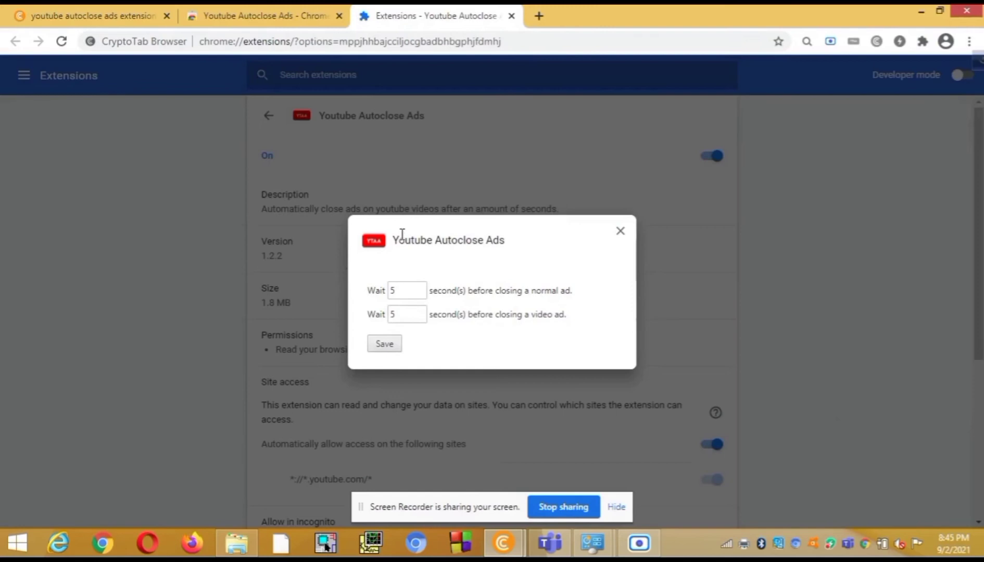
- Set the wait times to 11 seconds for normal ads and 12 for video ads, and save
mouse_move(407, 290)
left_click(419, 288)
left_click(420, 311)
left_click(420, 311)
left_click(420, 312)
type("12")
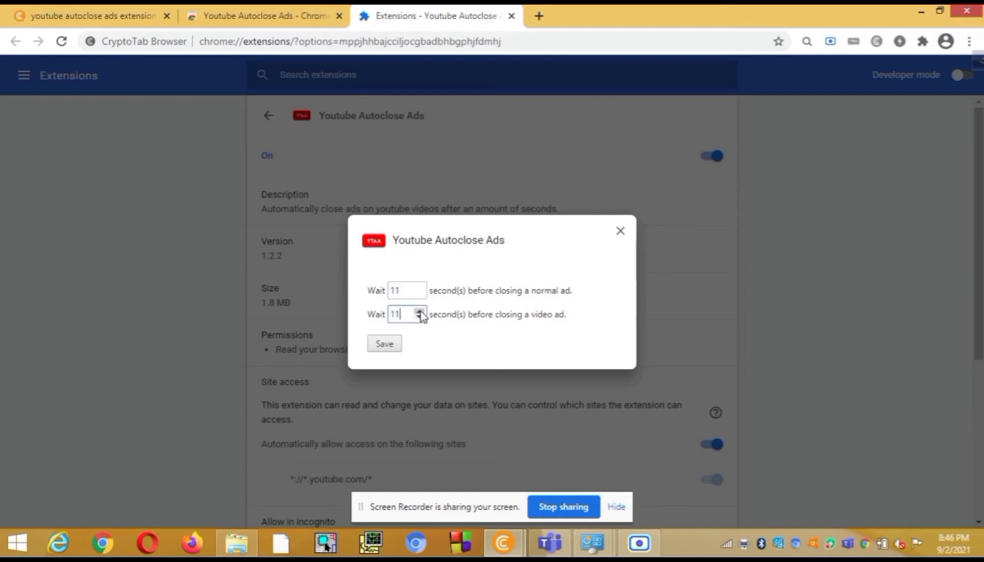
left_click(386, 345)
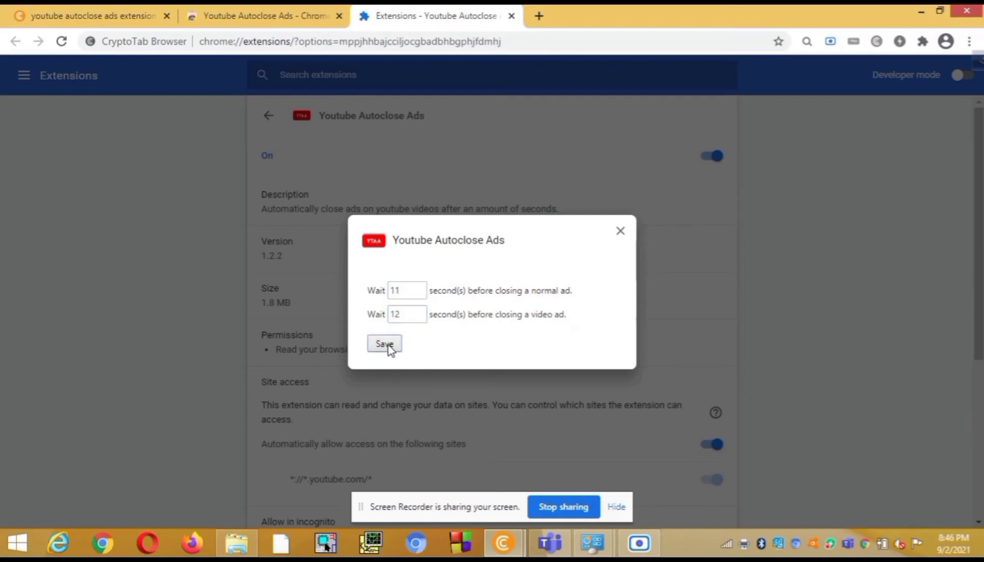
left_click(621, 234)
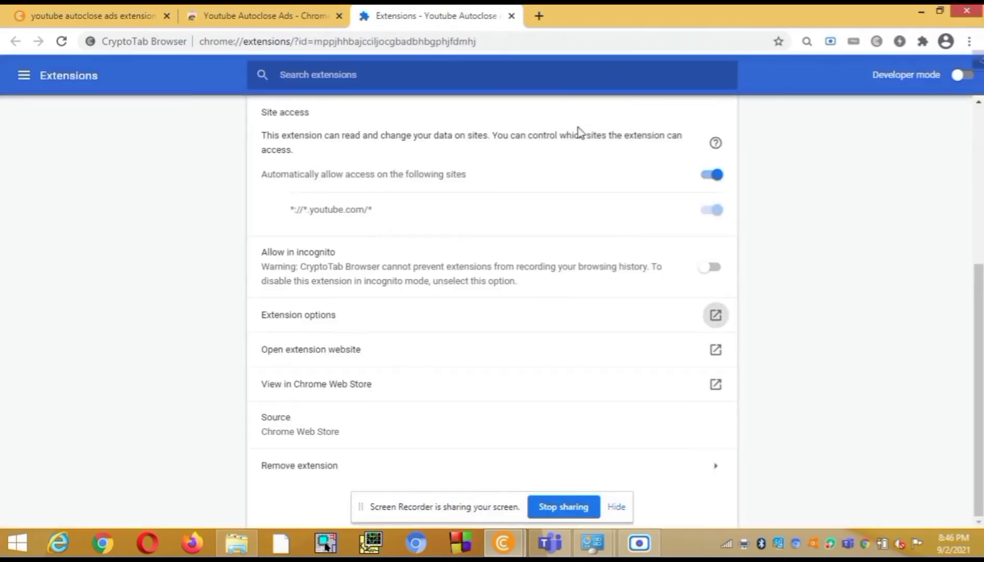
left_click(511, 15)
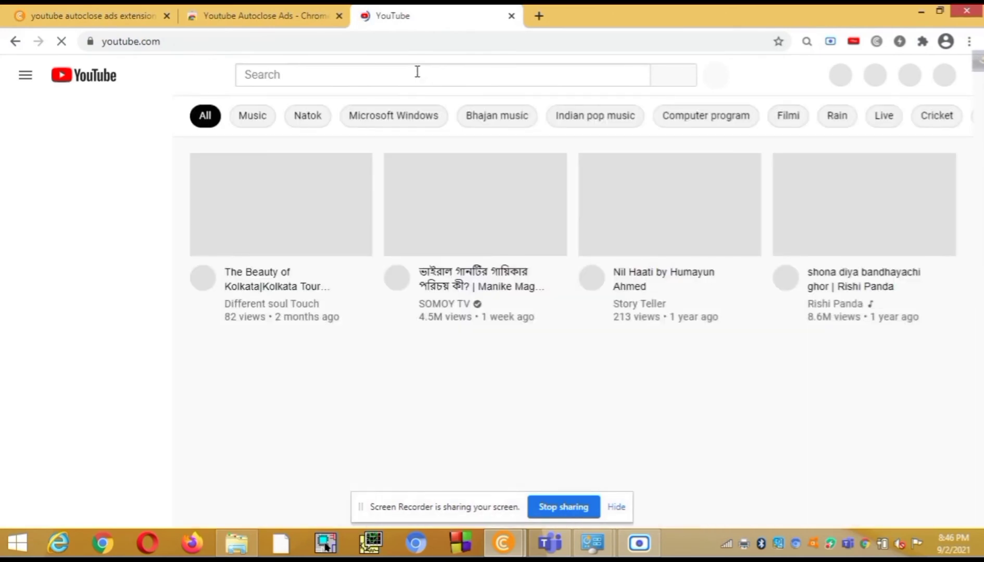
- Search YouTube for 'rohosser dip' and play episode 11/16 to test ad closing
left_click(416, 74)
type("ro")
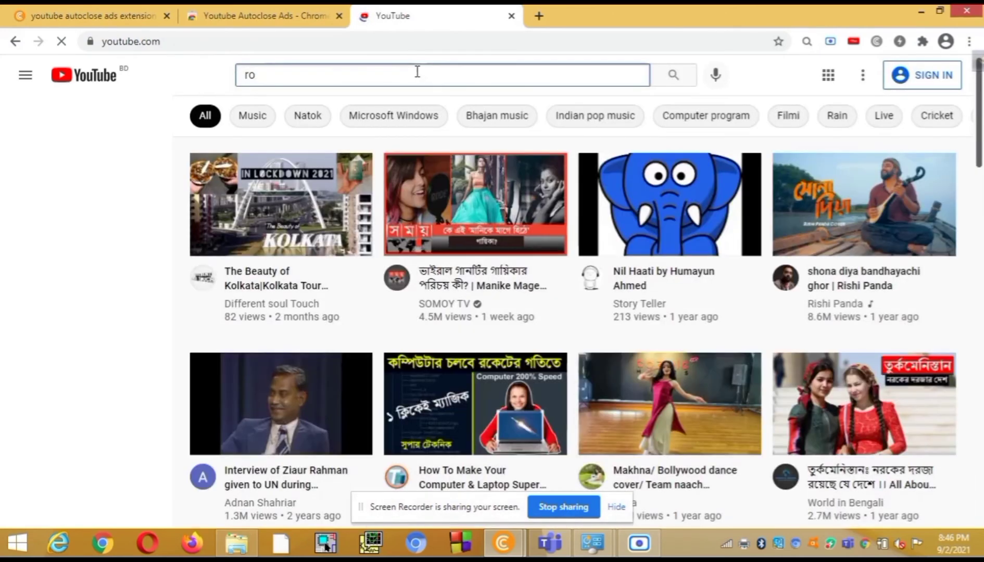
type("hosser d")
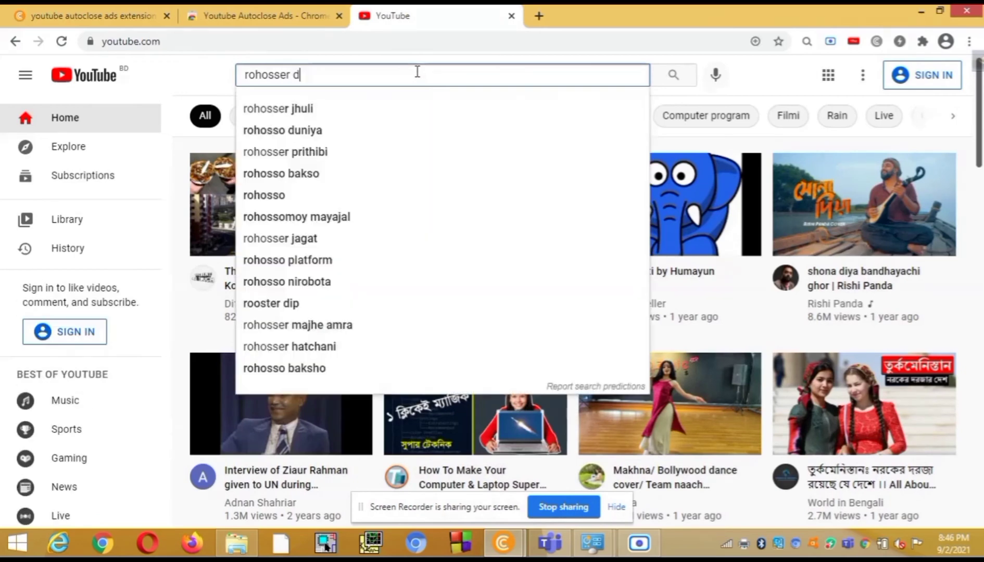
type("ip")
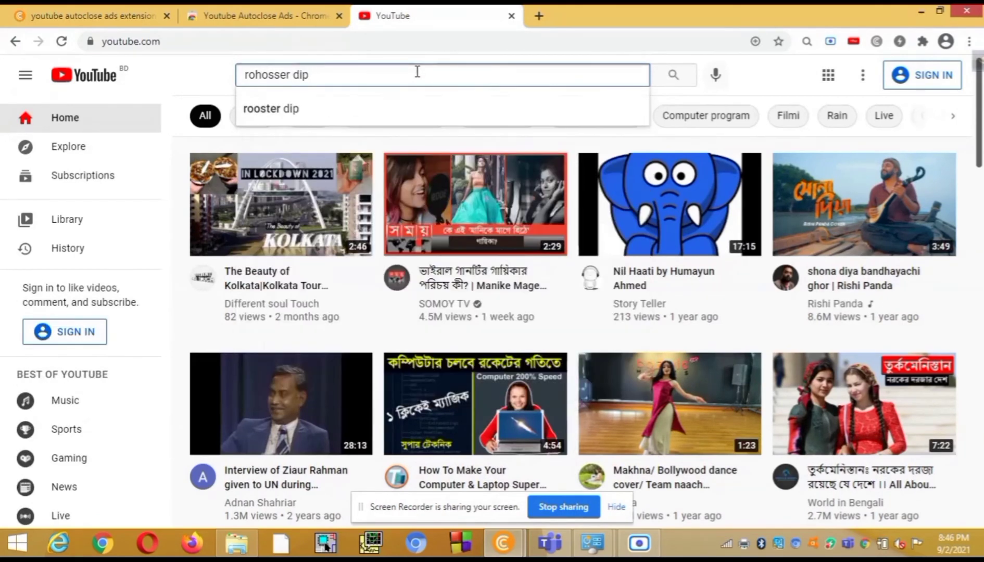
key("Return")
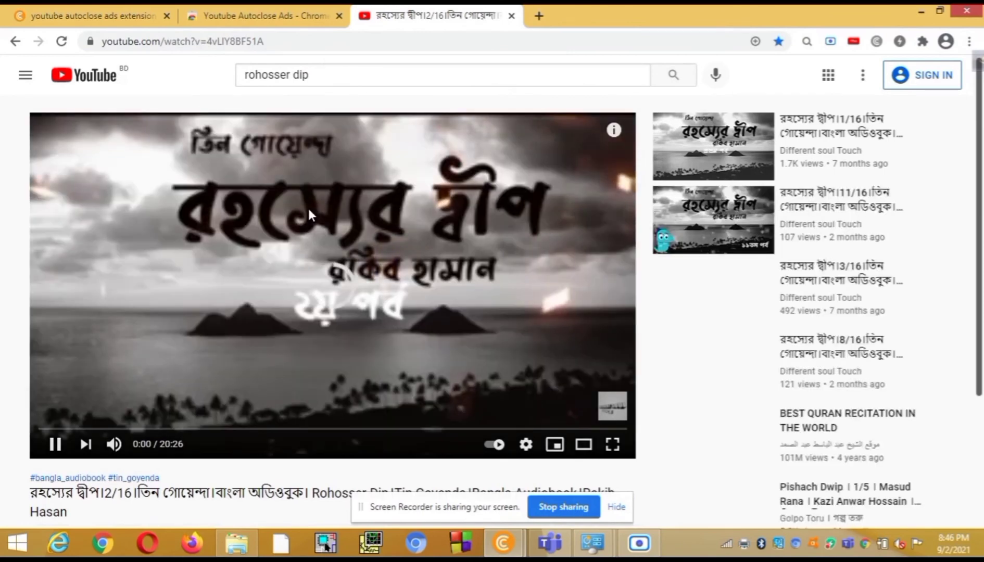
left_click(658, 211)
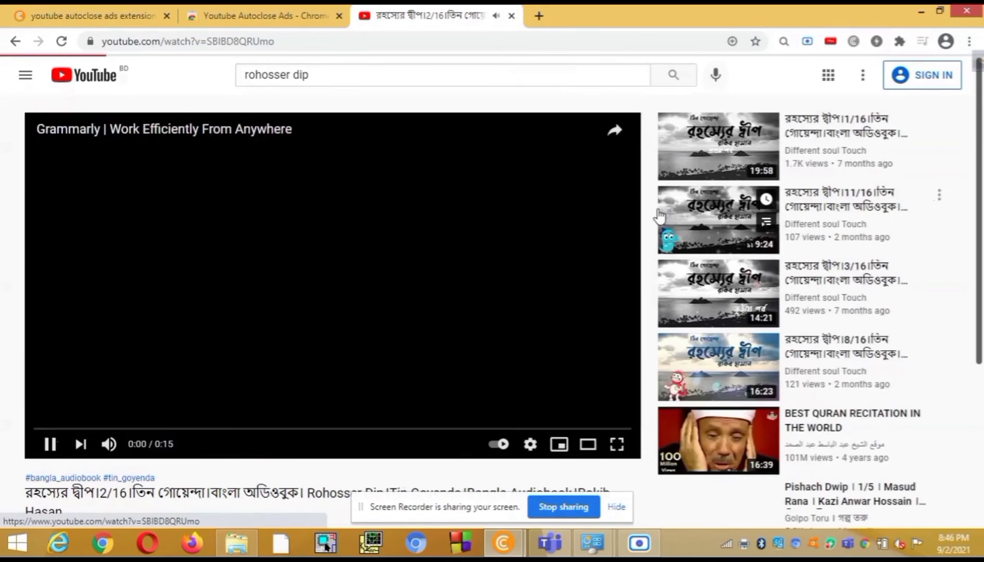
left_click(659, 215)
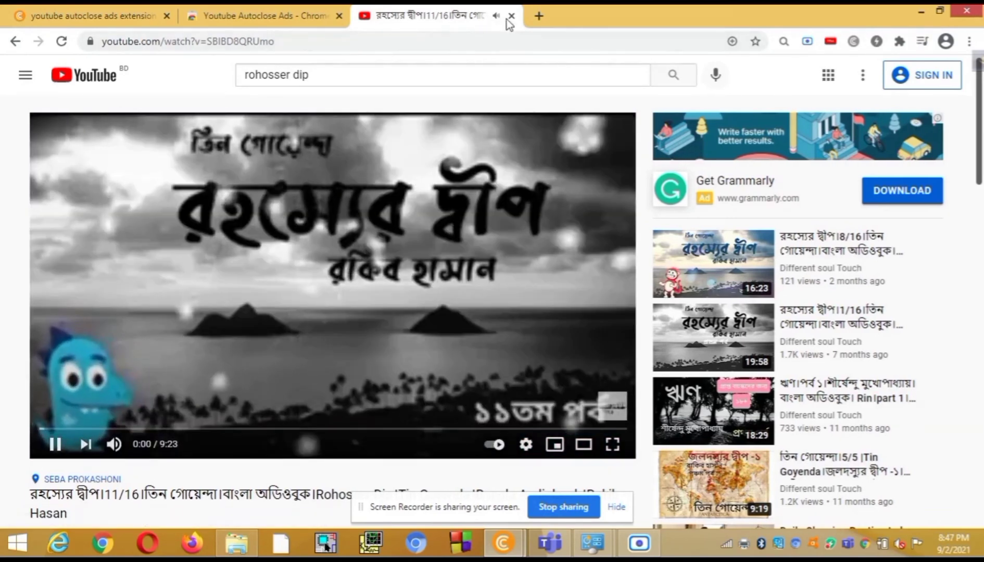
- Remove Youtube Autoclose Ads from the browser and verify it is gone from the extensions list
left_click(511, 17)
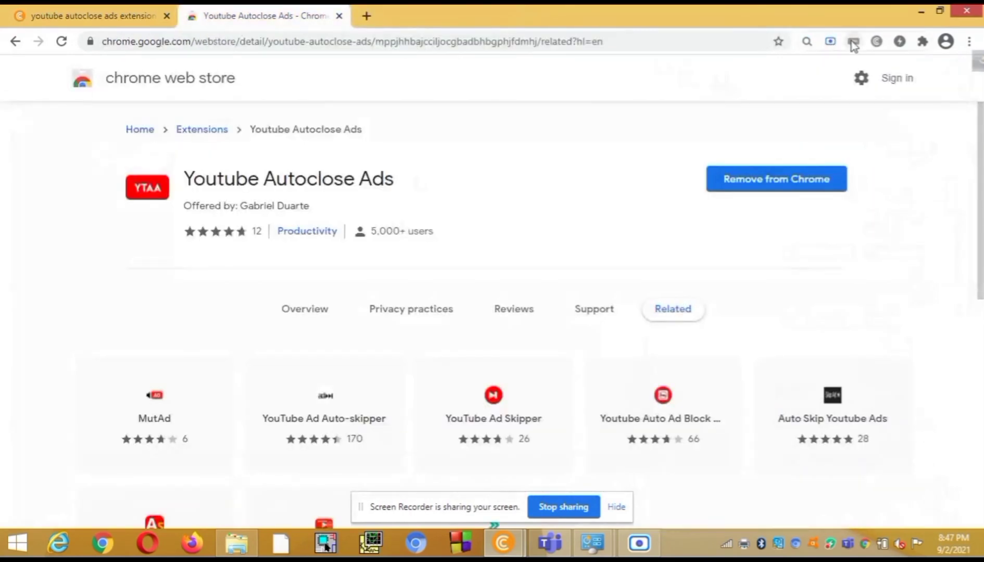
left_click(921, 42)
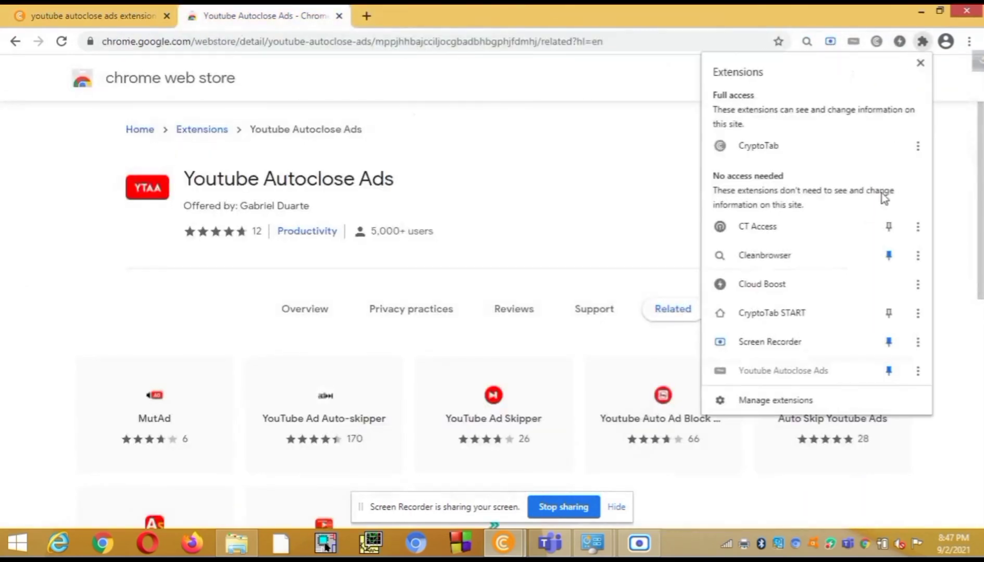
left_click(918, 372)
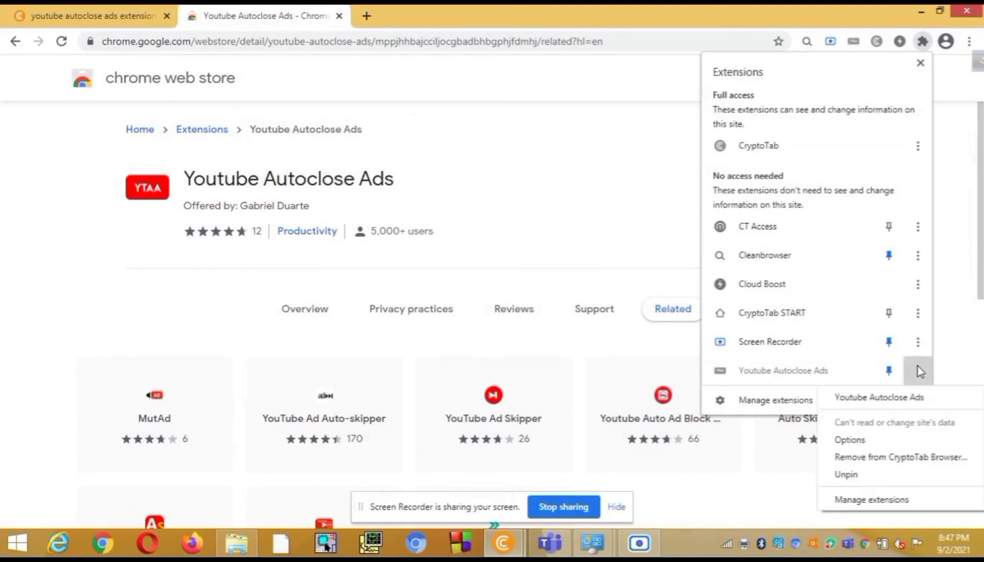
left_click(898, 458)
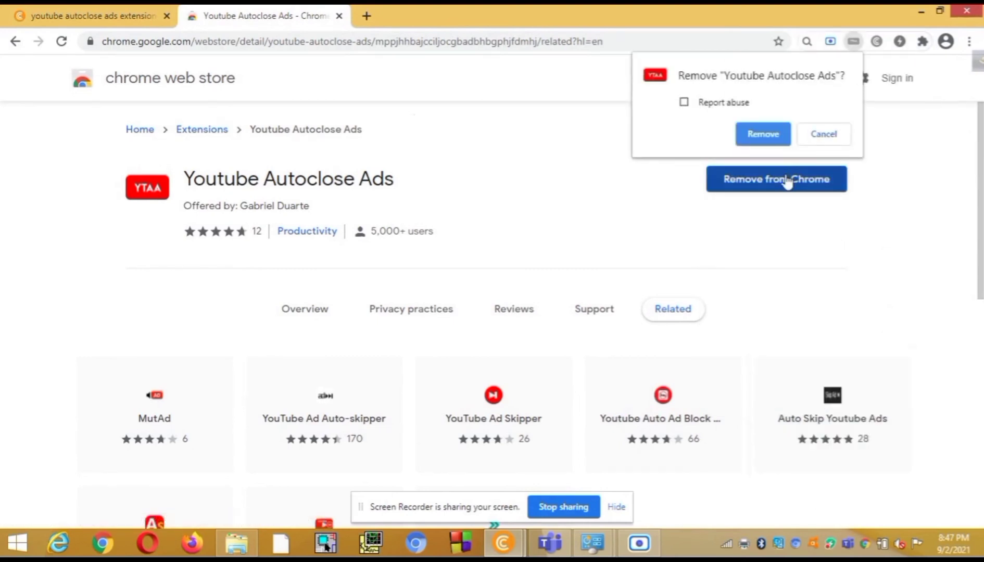
left_click(773, 133)
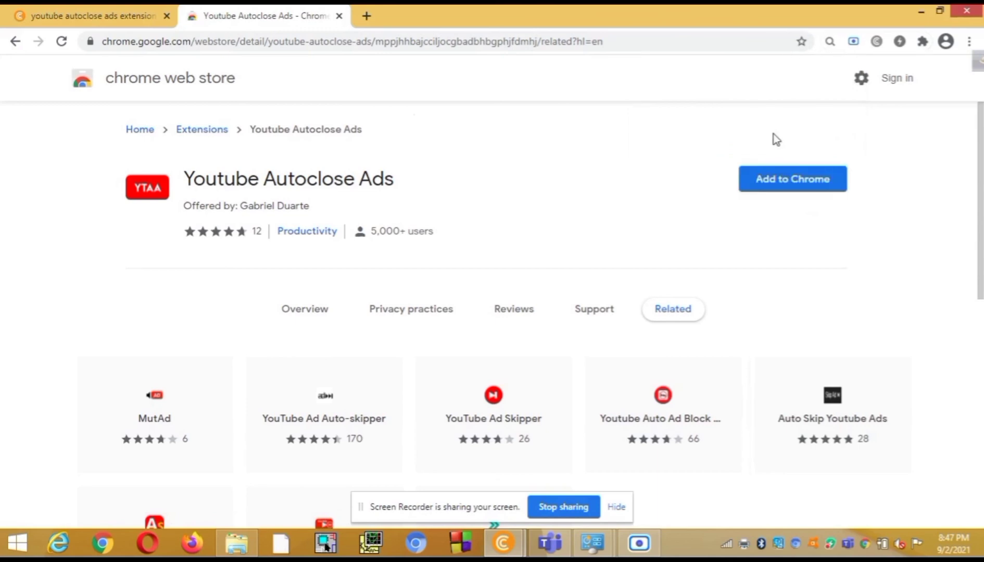
left_click(921, 41)
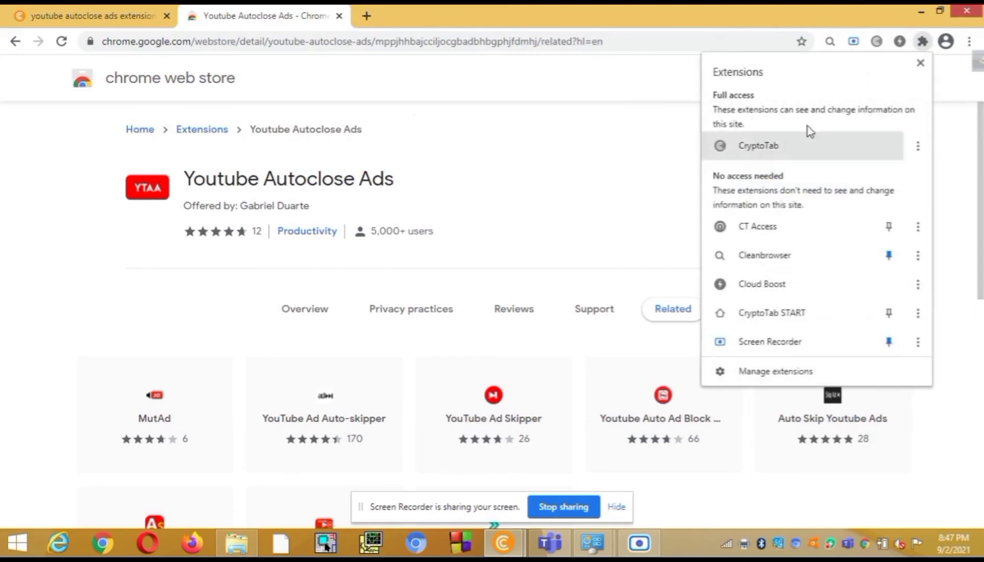